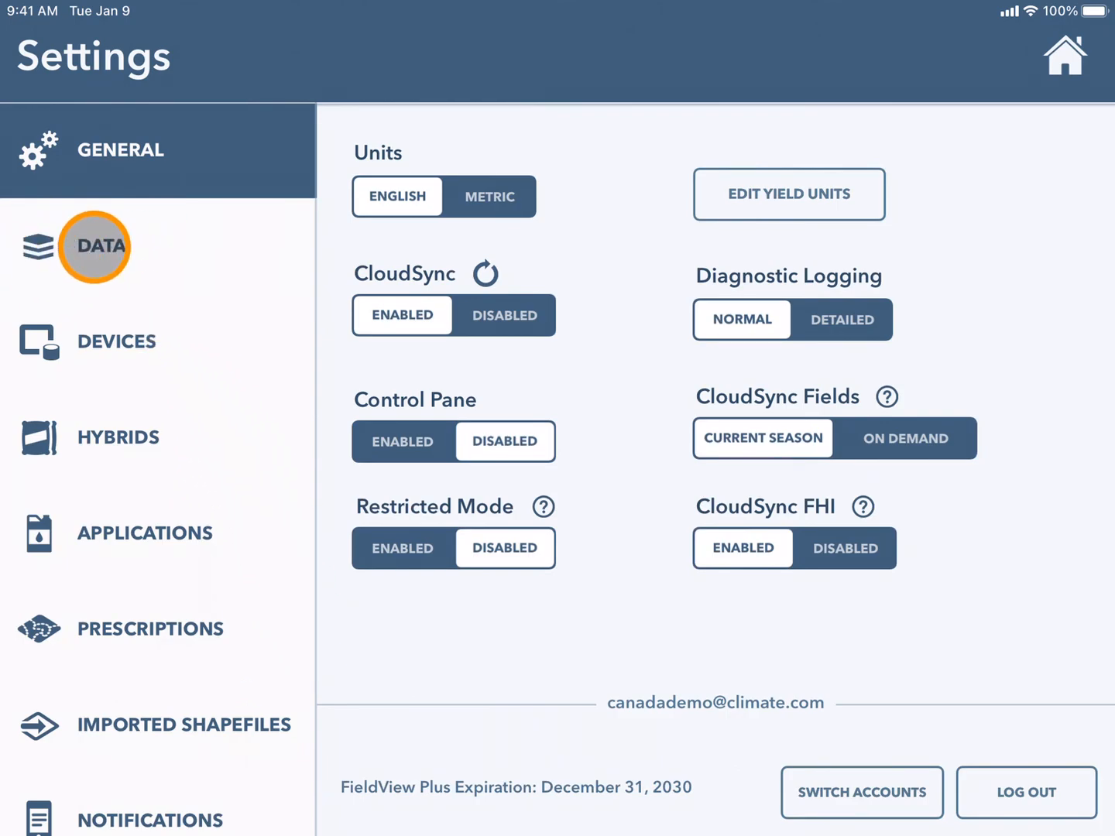
# Switch the Settings view to the Data section listing storage by season.
pyautogui.click(93, 246)
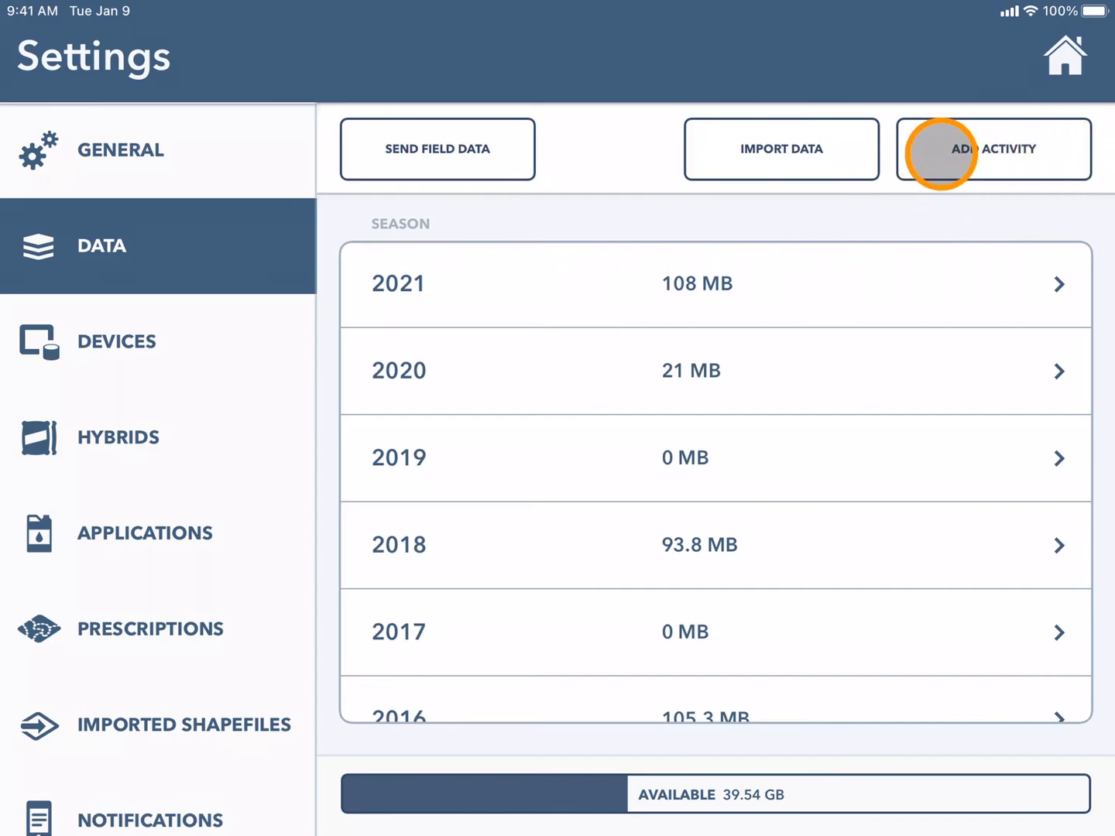
# Start a new manual activity, choose the Demo field and continue to equipment.
pyautogui.click(1027, 149)
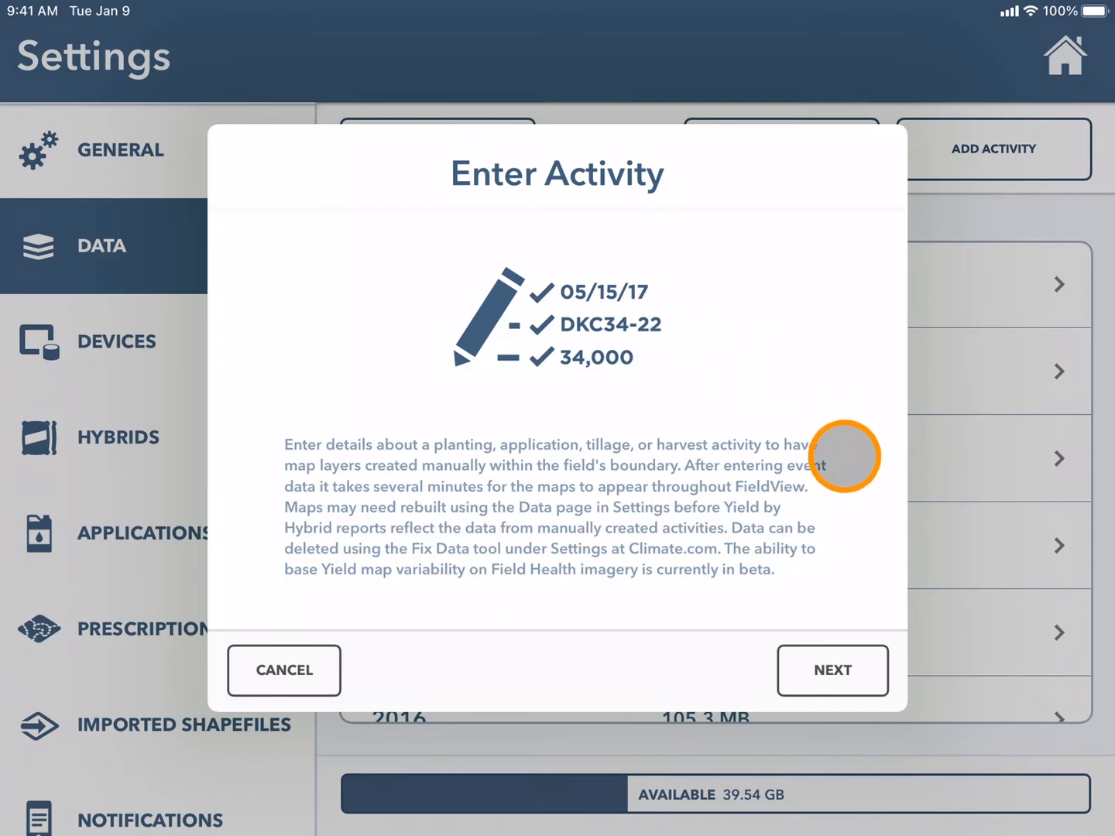
pyautogui.click(839, 674)
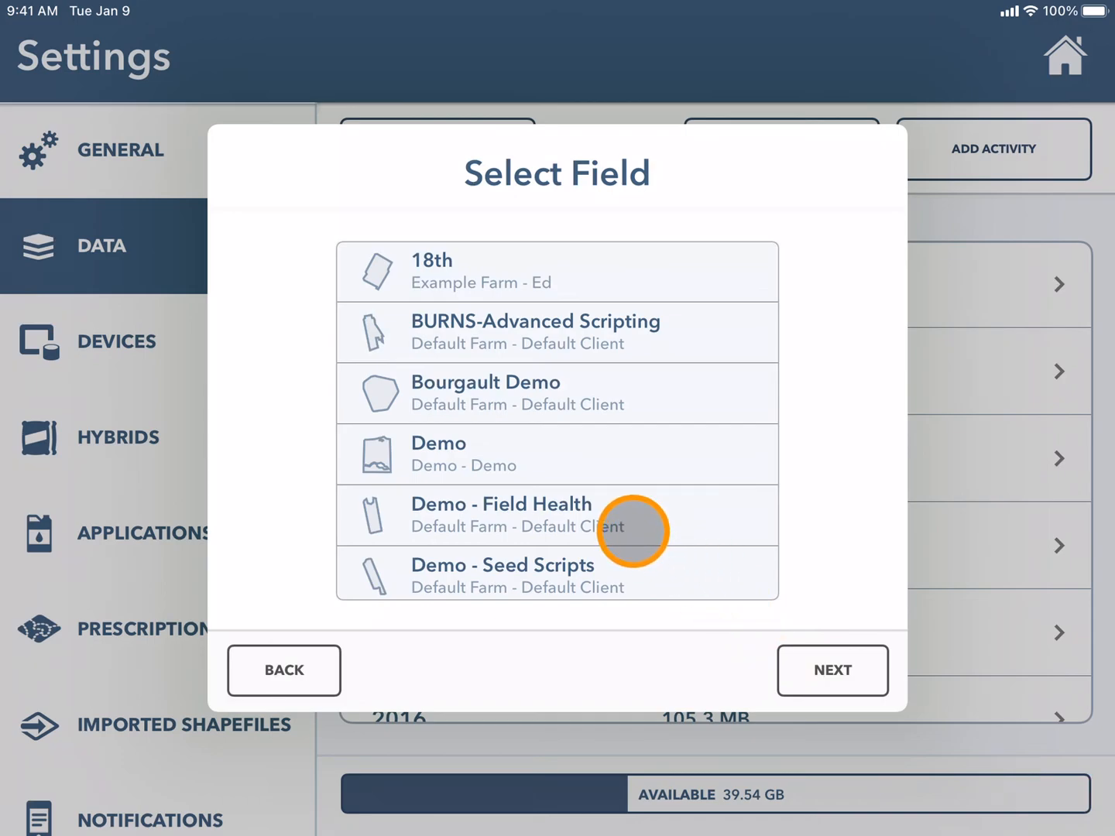
pyautogui.click(489, 449)
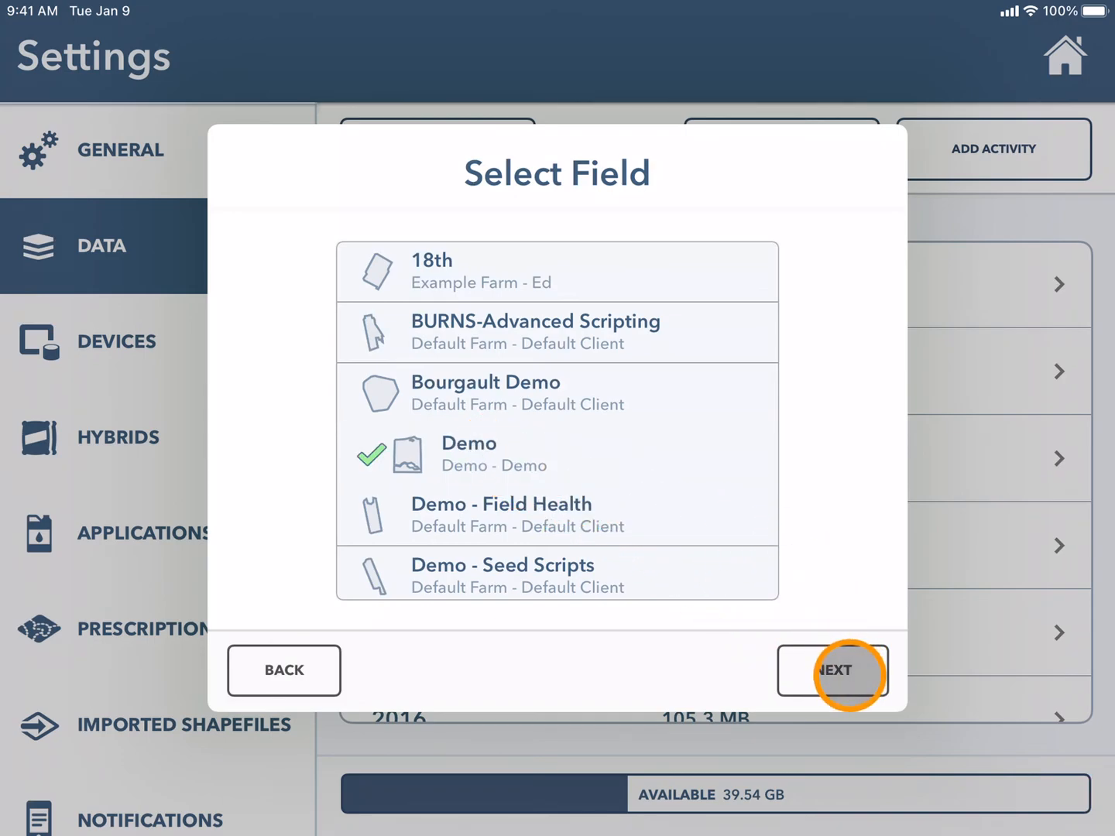
pyautogui.click(849, 673)
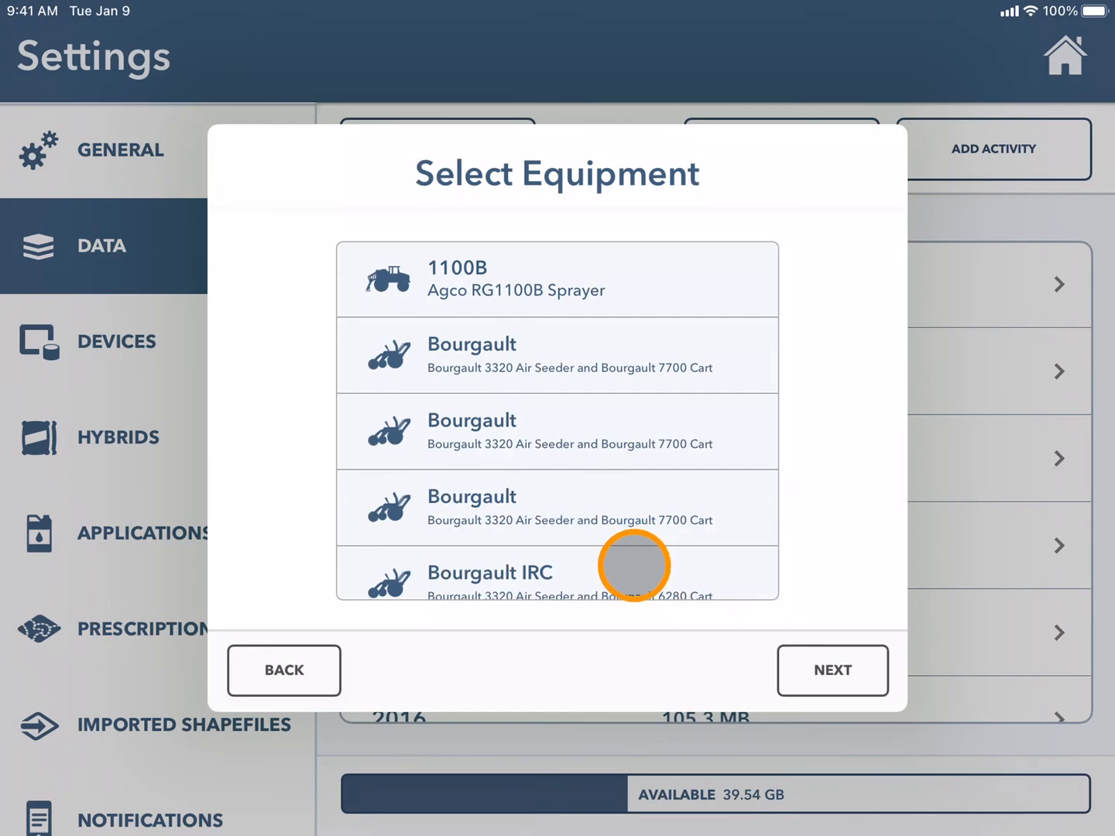
pyautogui.scroll(-3, 629, 557)
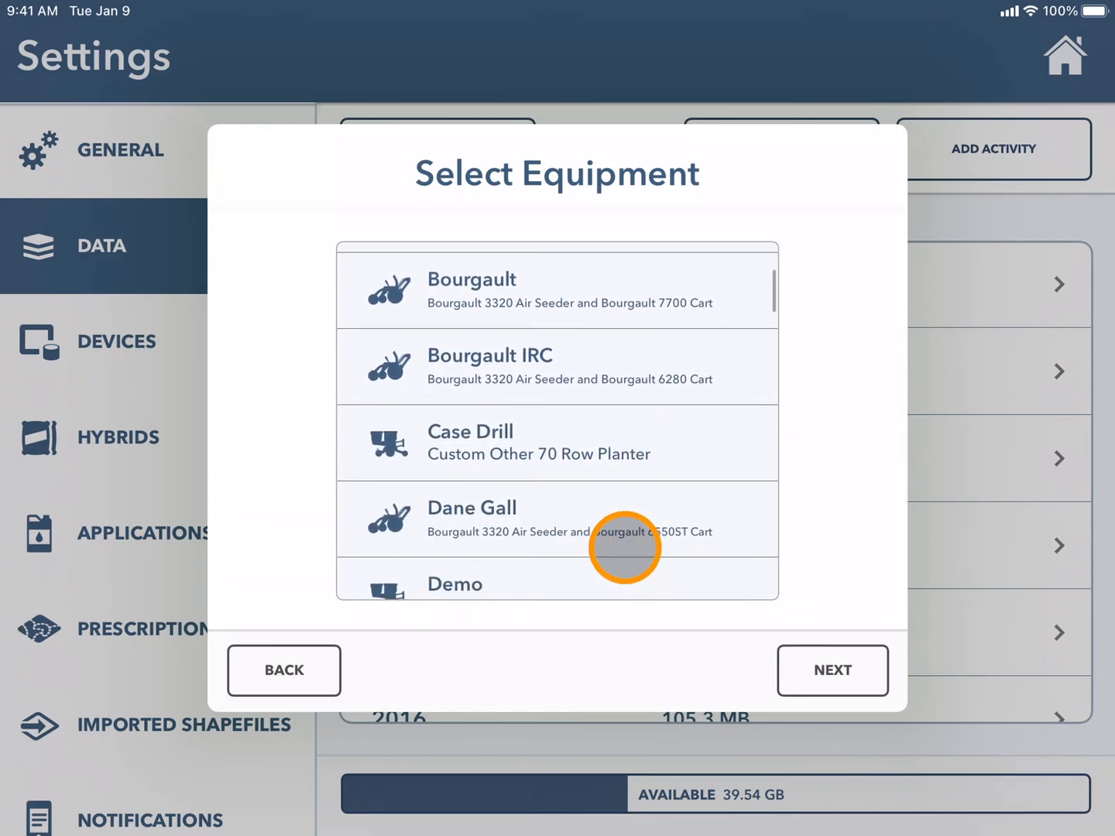
pyautogui.scroll(-1, 505, 496)
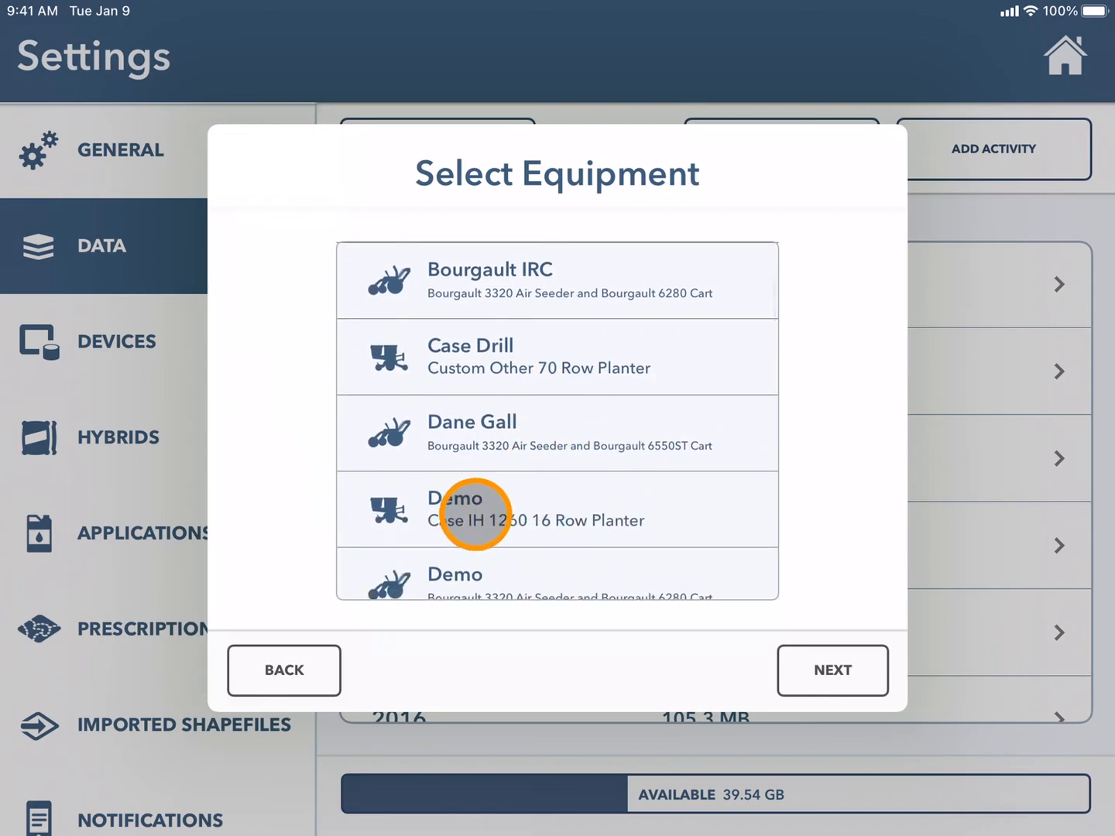
# Choose the Demo Case IH 1260 16 Row Planter as the equipment.
pyautogui.click(444, 513)
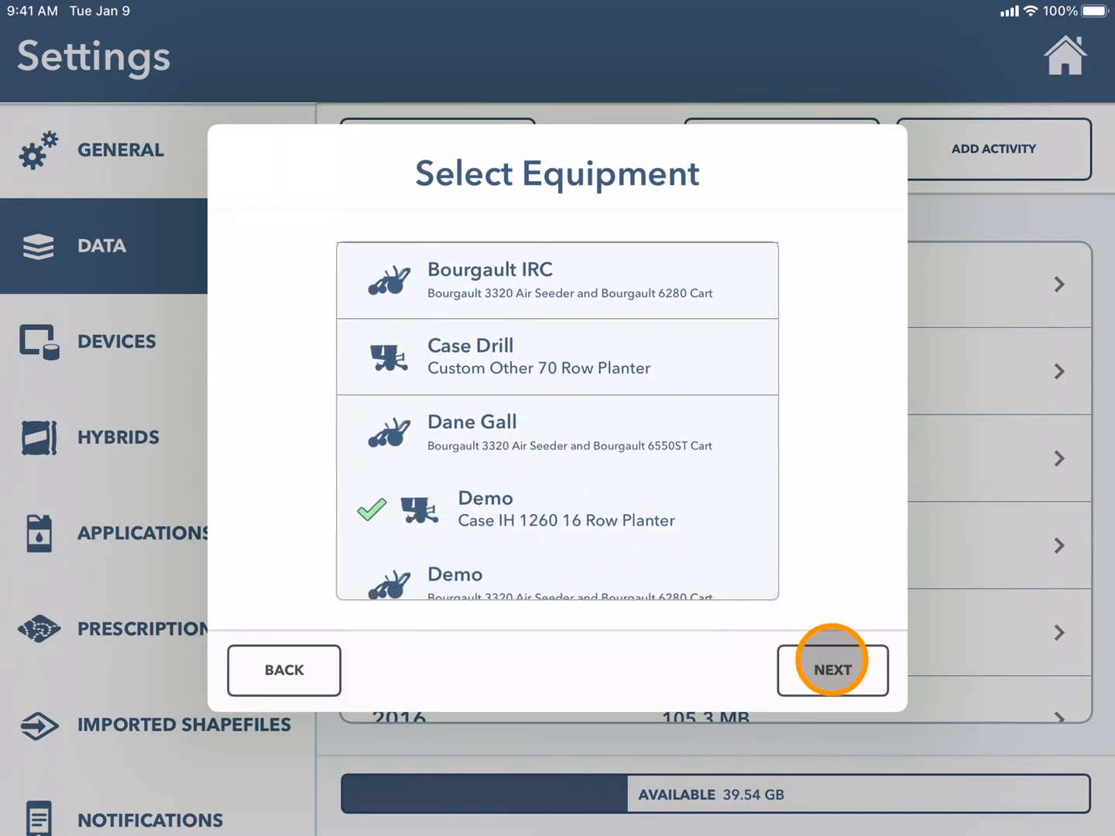
pyautogui.click(832, 669)
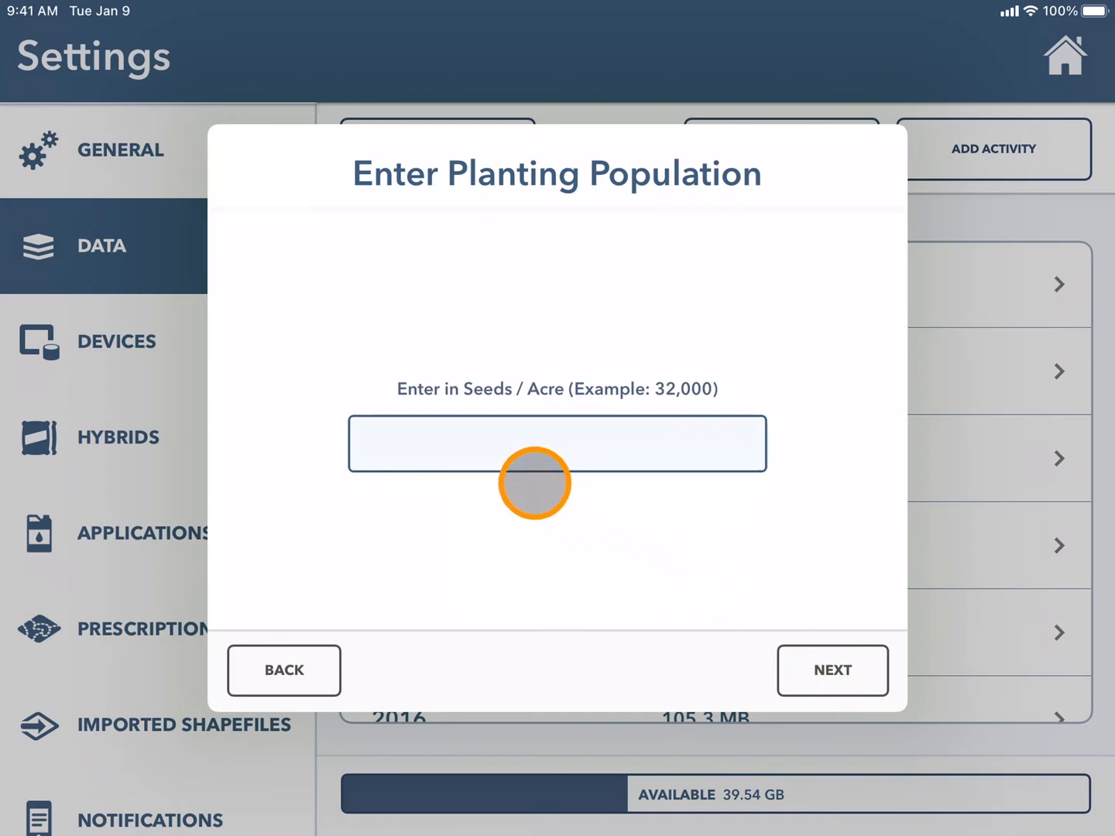
# Enter a planting population of 34000 seeds per acre and continue to hybrids.
pyautogui.click(498, 447)
pyautogui.click(1015, 209)
pyautogui.click(839, 302)
pyautogui.doubleClick(833, 566)
pyautogui.click(833, 576)
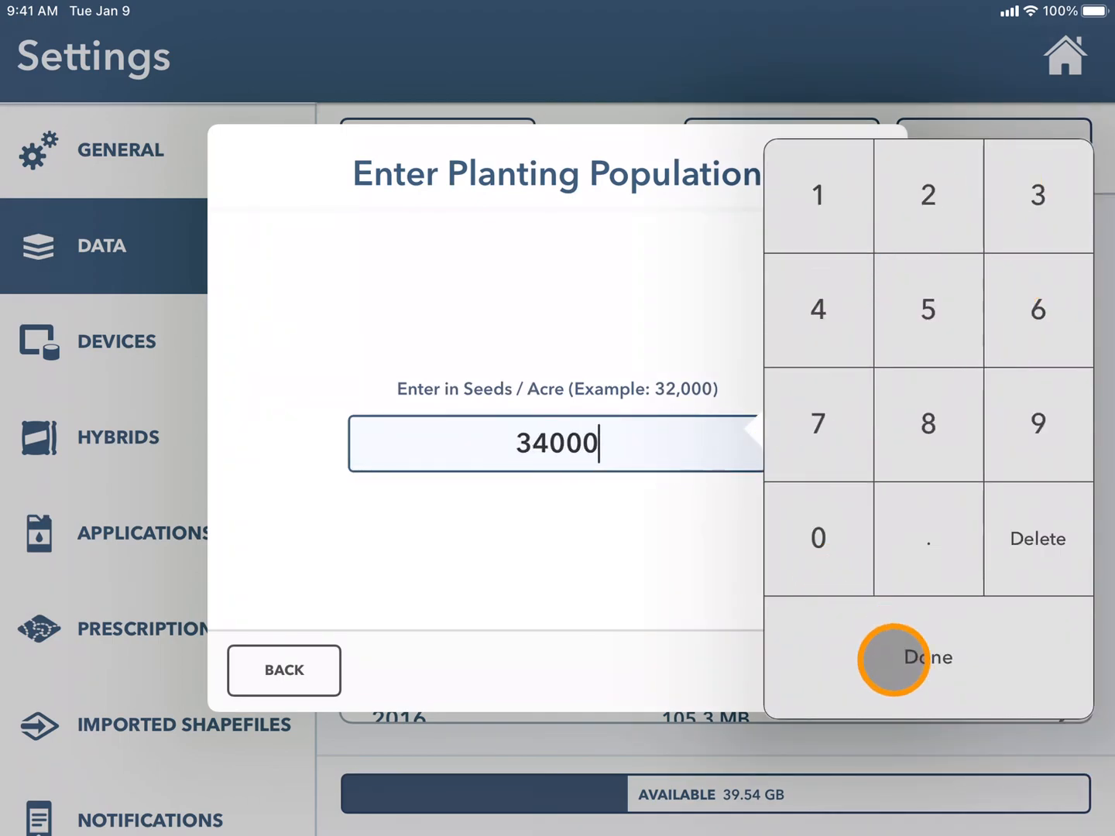
pyautogui.click(896, 656)
pyautogui.click(819, 683)
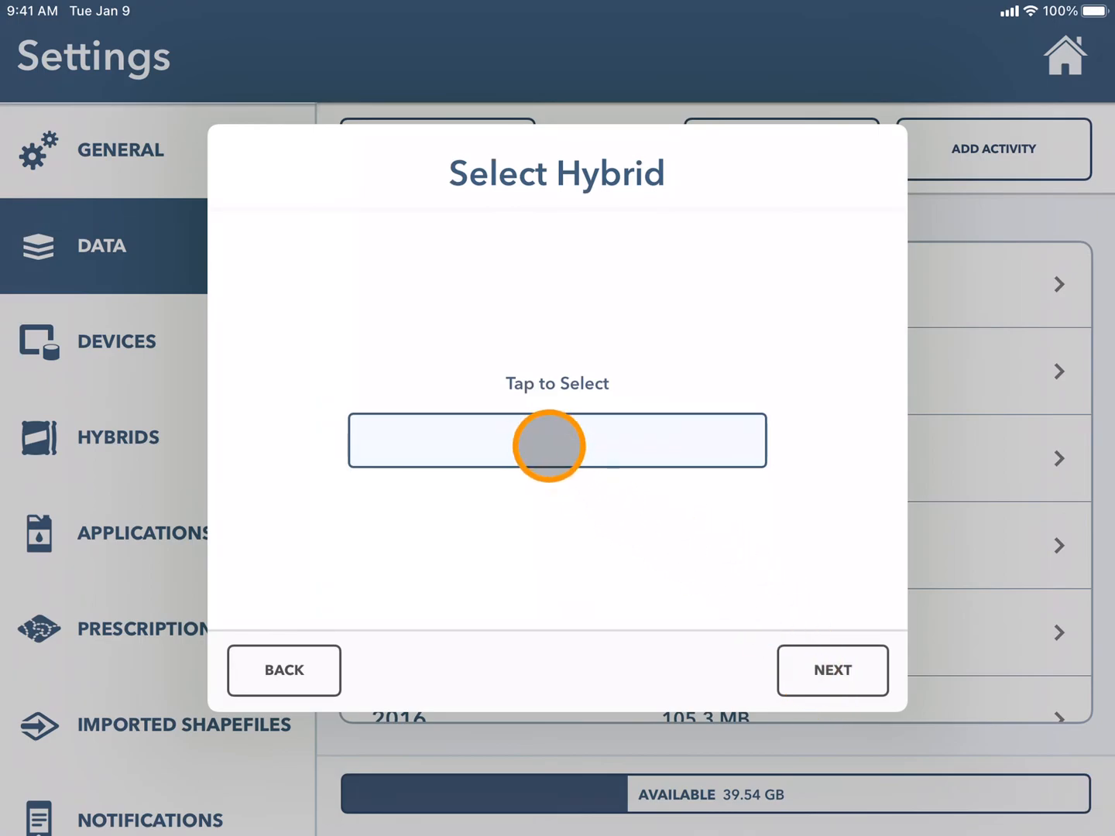
pyautogui.click(548, 442)
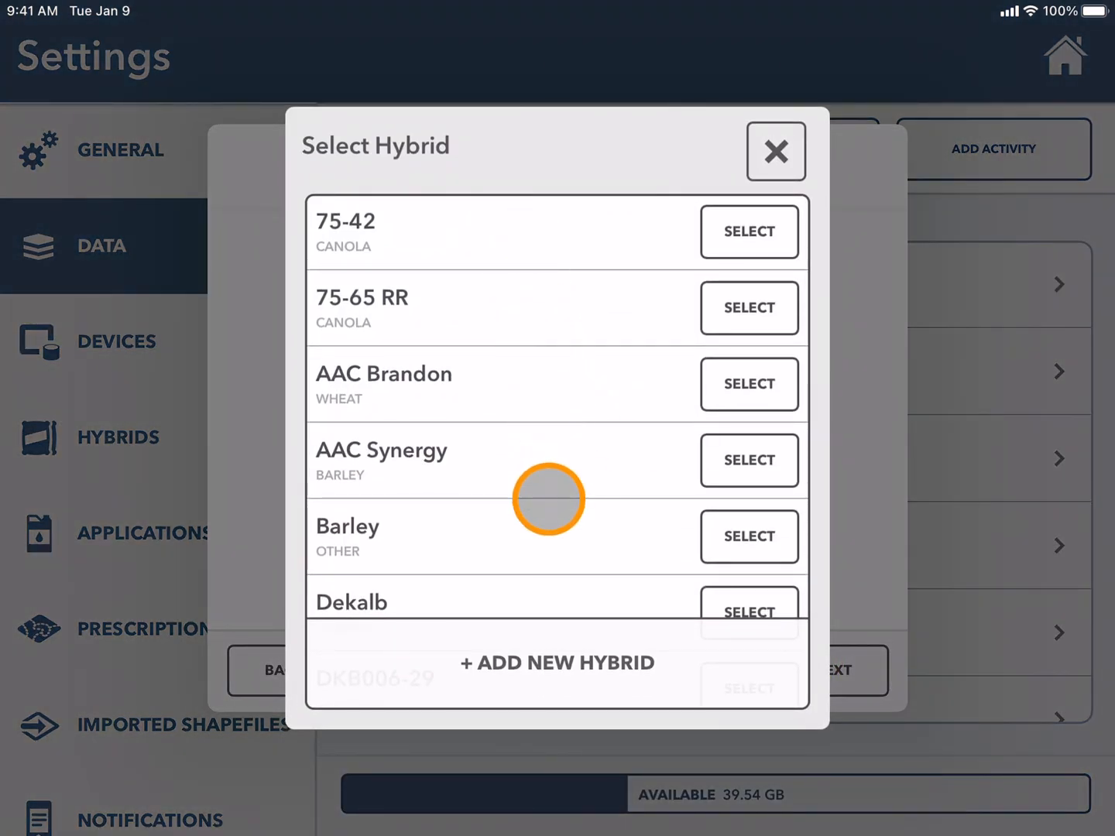
pyautogui.scroll(-2, 533, 490)
pyautogui.scroll(-2, 533, 490)
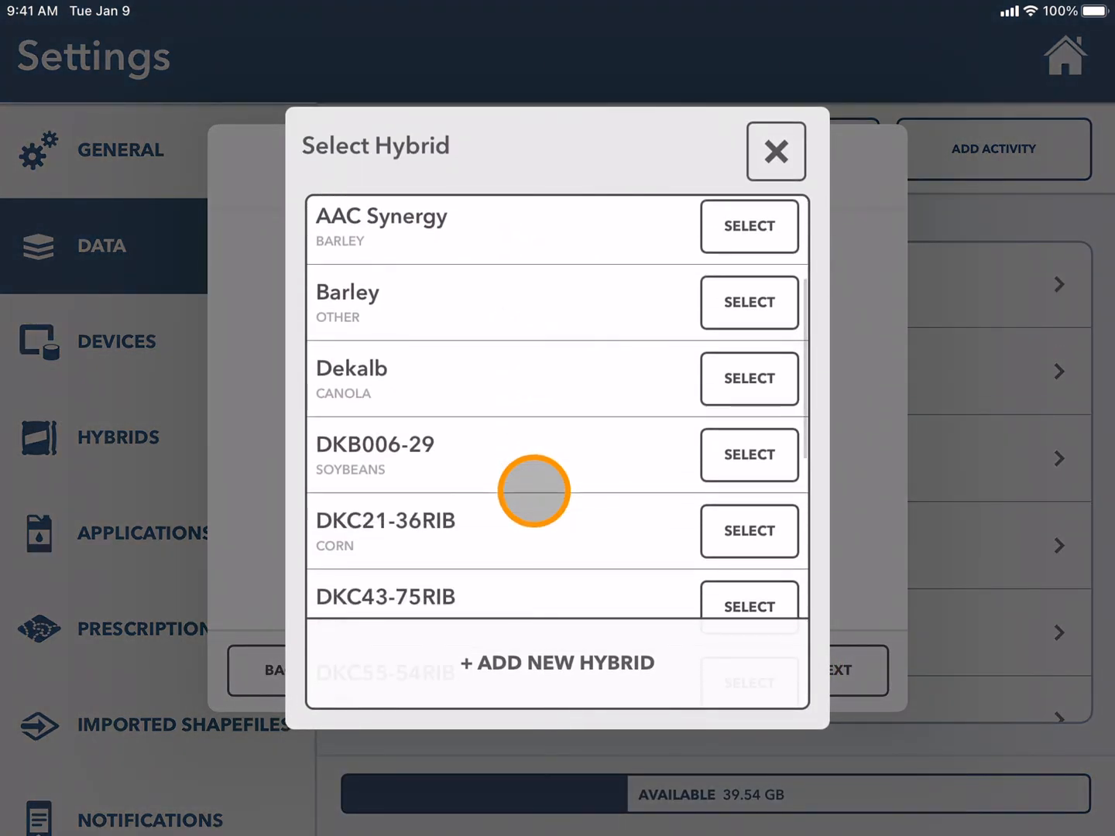
pyautogui.scroll(-2, 533, 490)
pyautogui.scroll(-1, 530, 490)
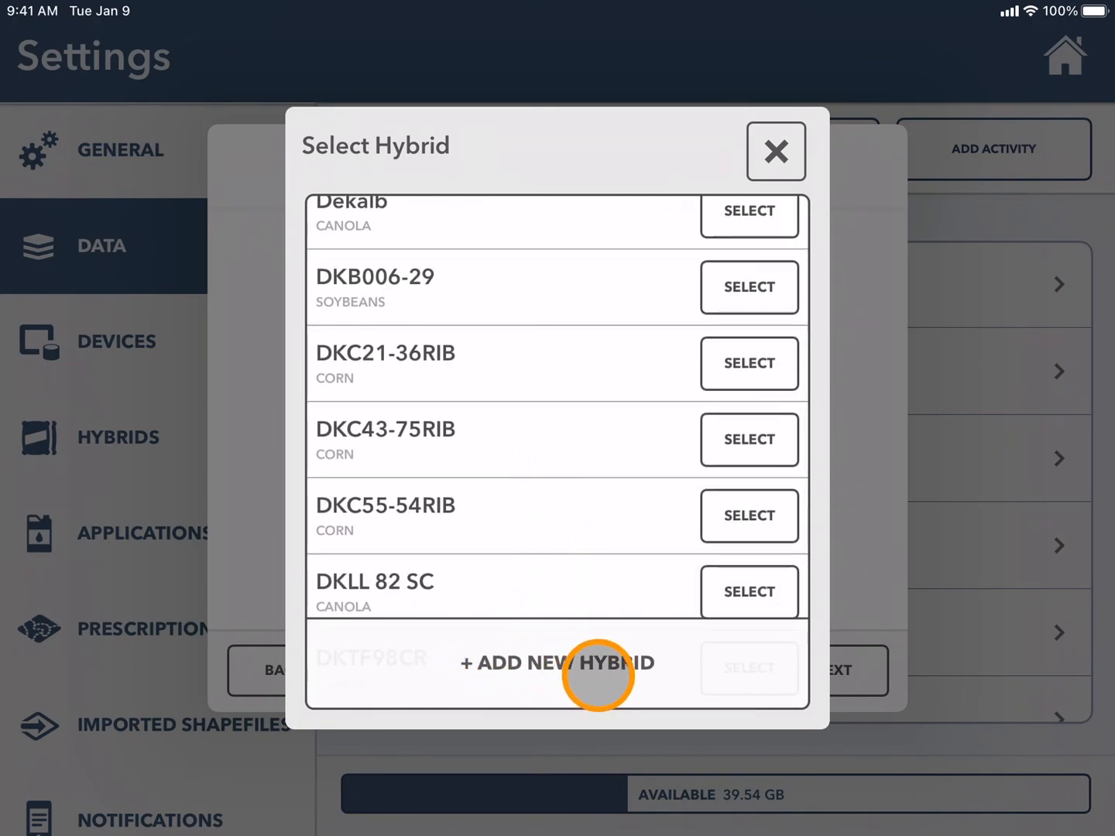
# Pick DKC55-54RIB as the planted hybrid and move on to seed treatment.
pyautogui.click(758, 520)
pyautogui.click(833, 675)
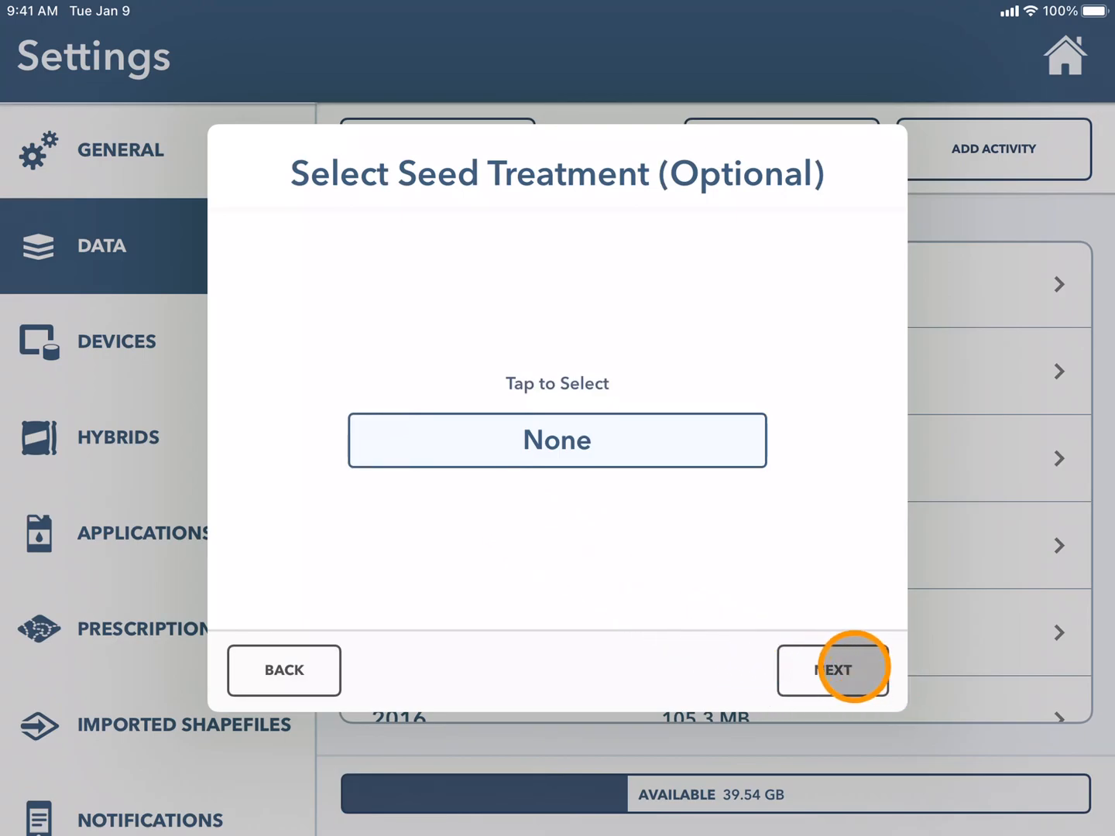
# Set the seed treatment to Acceleron Basic + Nemastrike + QuickRoots Corn.
pyautogui.click(567, 434)
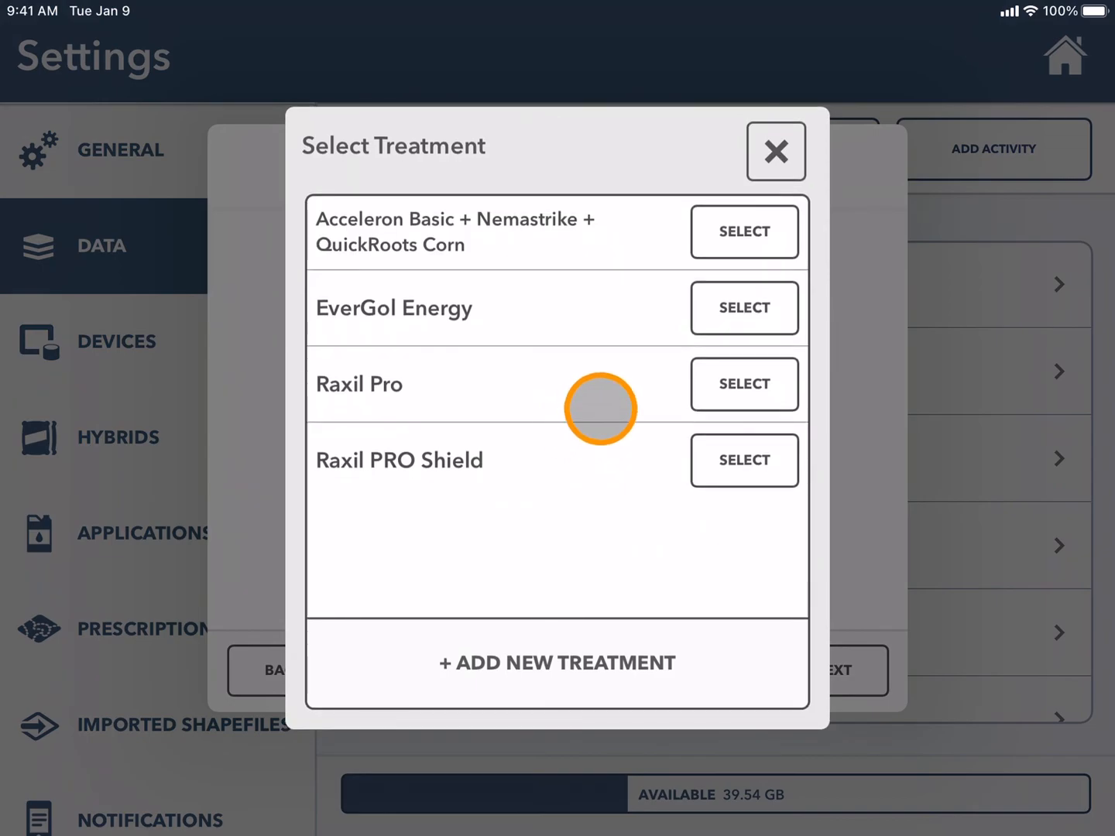
pyautogui.click(739, 230)
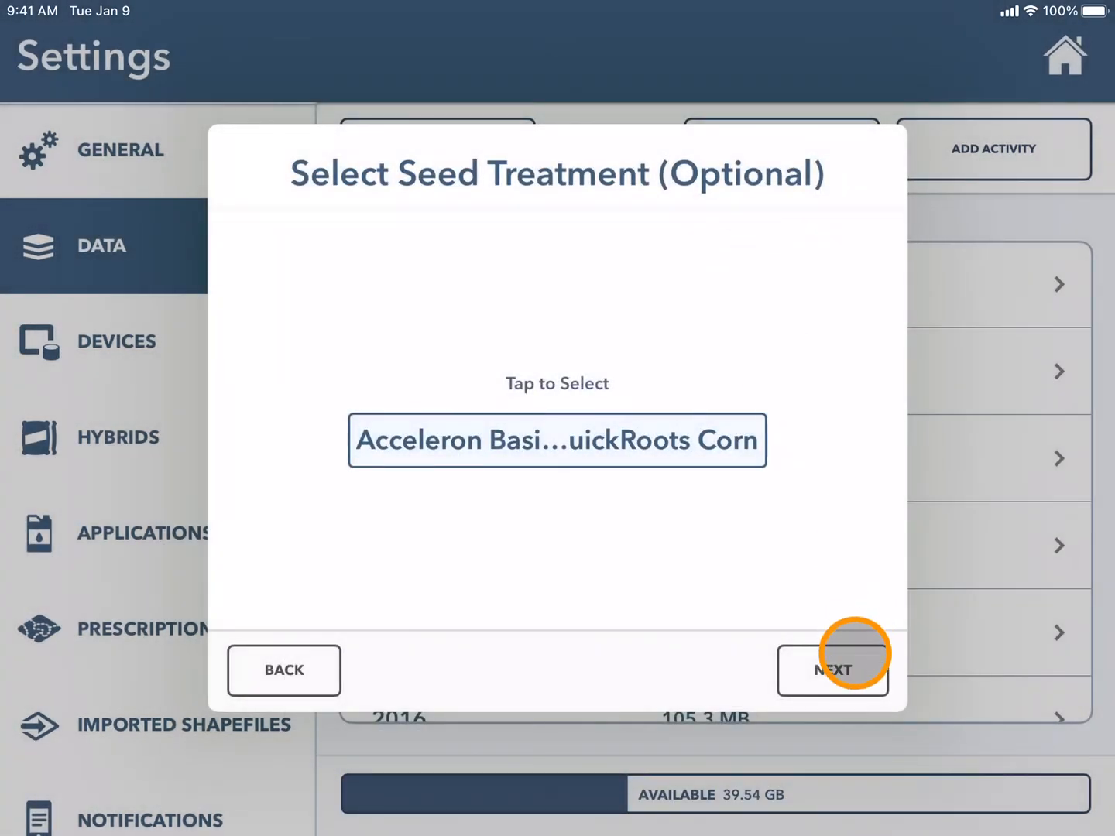
pyautogui.click(841, 671)
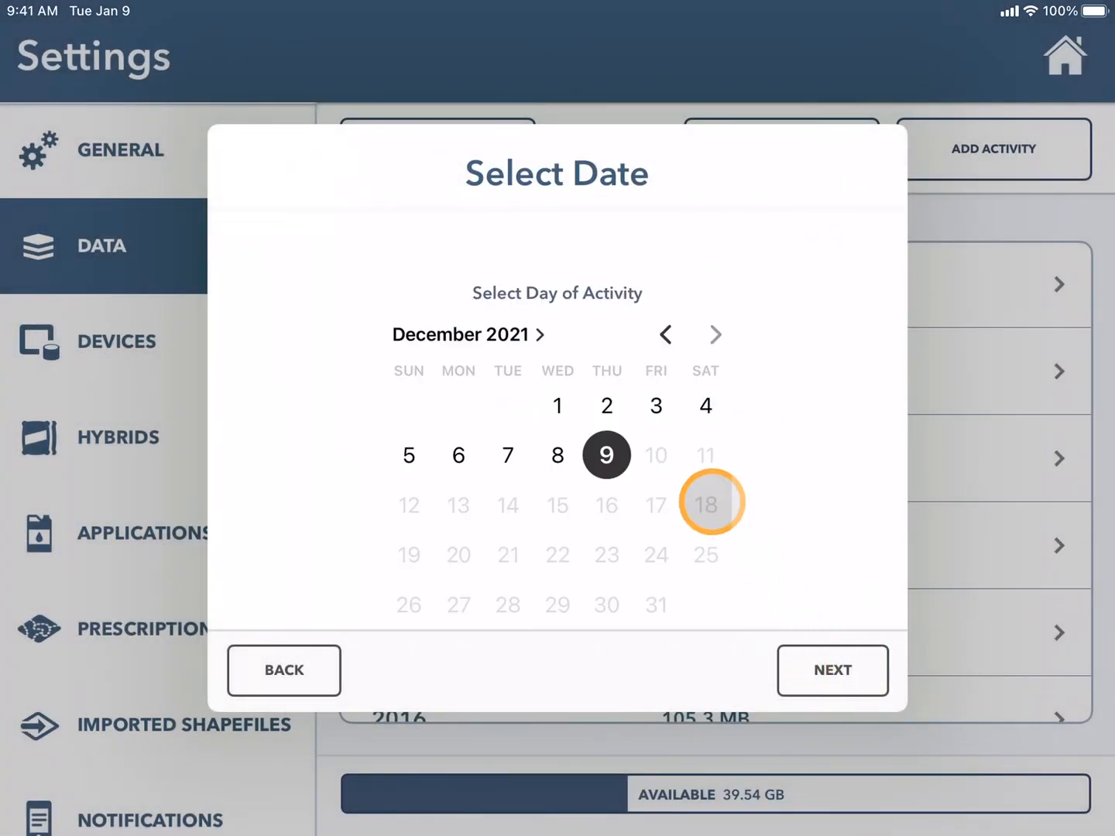
# Step the calendar back to May 2021 and confirm the planting date.
pyautogui.click(665, 333)
pyautogui.click(665, 333)
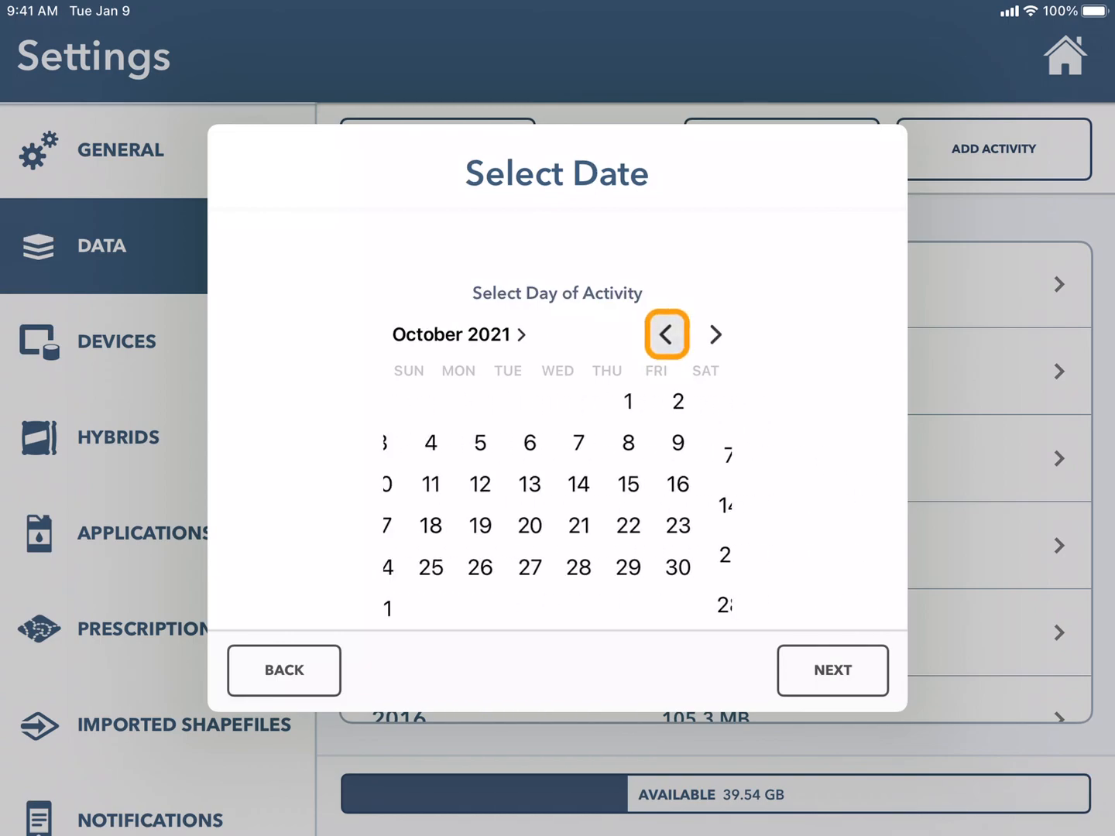
pyautogui.click(665, 334)
pyautogui.click(666, 334)
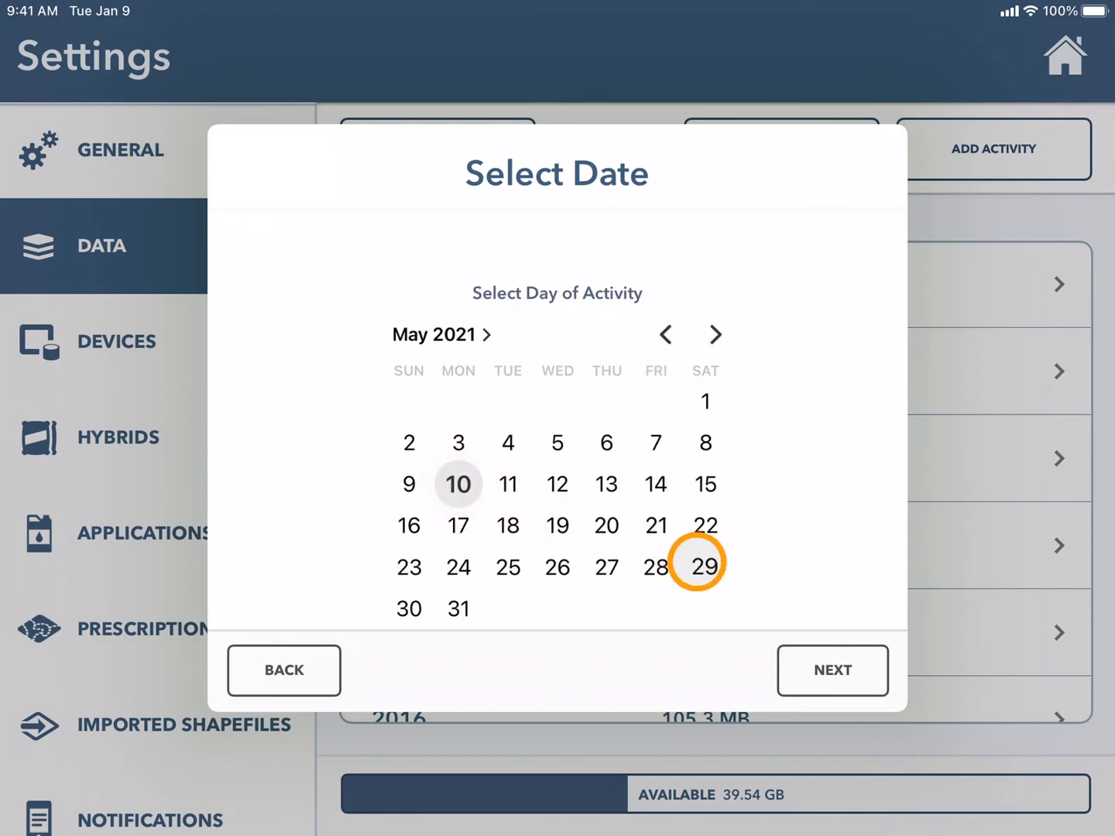
pyautogui.click(816, 666)
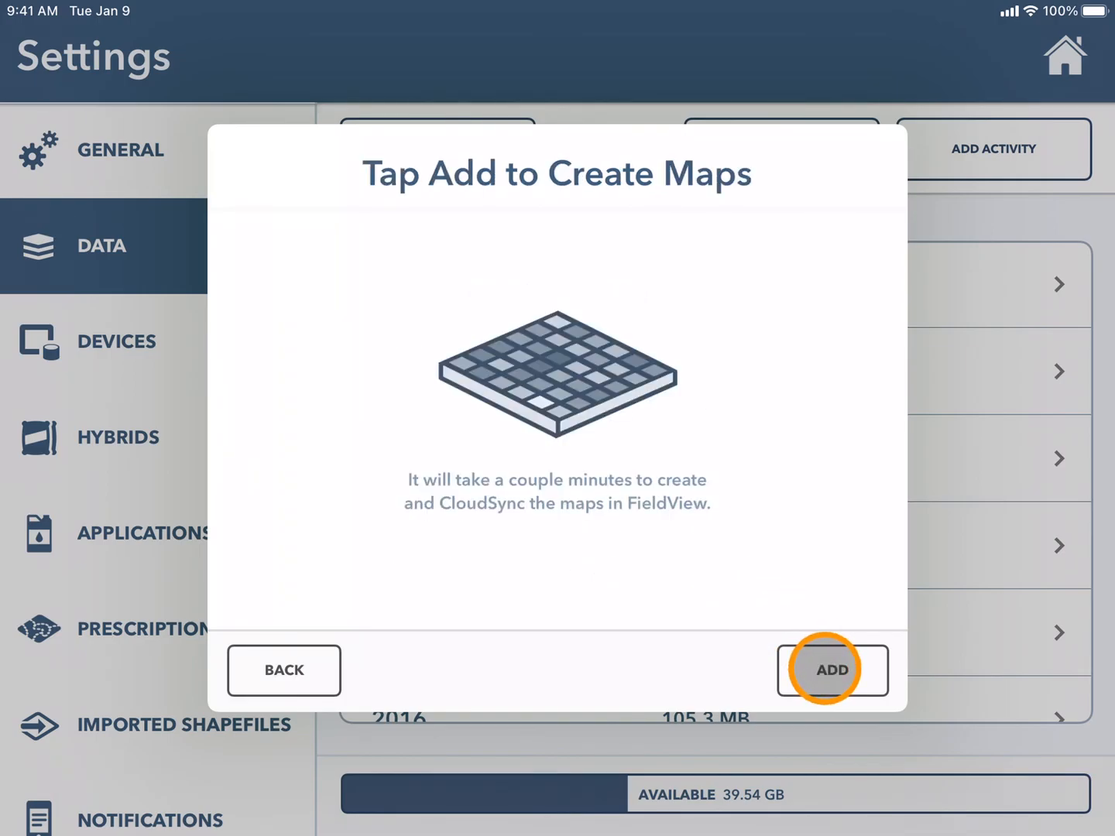
# Add the planting activity so FieldView creates its map layers.
pyautogui.click(824, 669)
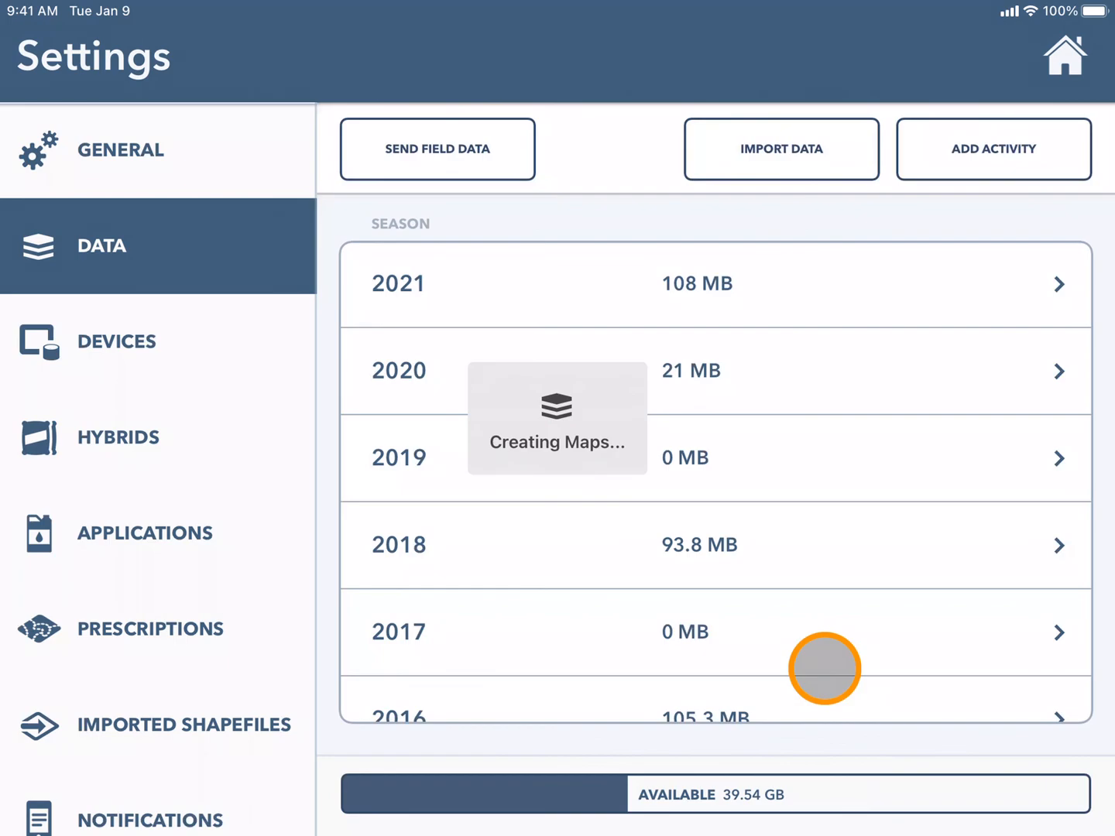